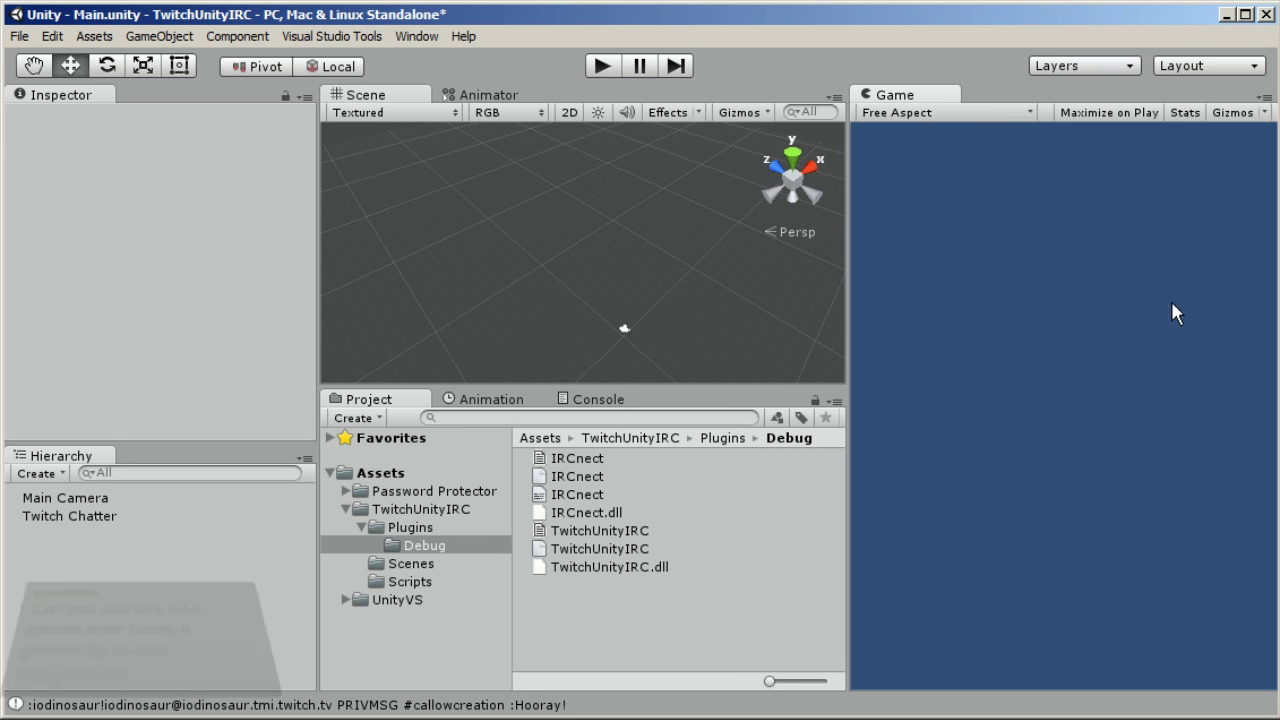
Enter Play mode so a Twitch chat !spawn command creates a cube
{"action": "left_click", "coordinate": [602, 65]}
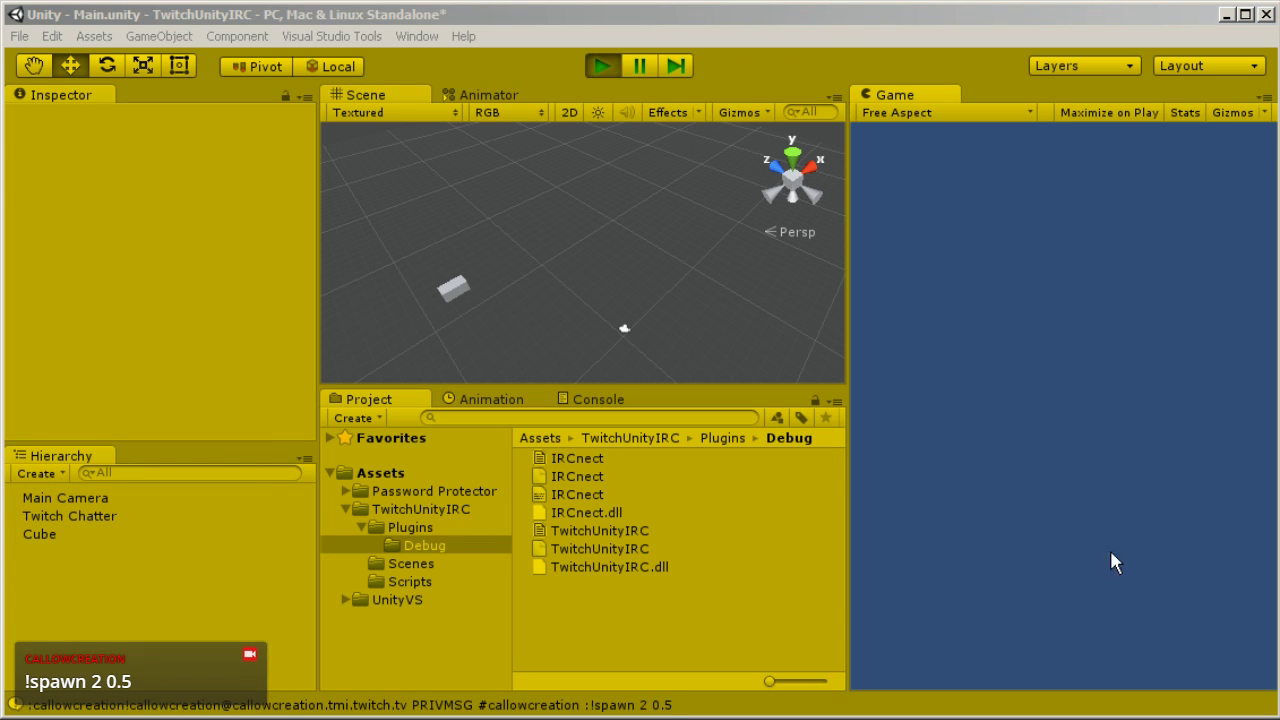
Select the chat-spawned cube and confirm its Scale X value of 2 in the Inspector
{"action": "left_click", "coordinate": [453, 296]}
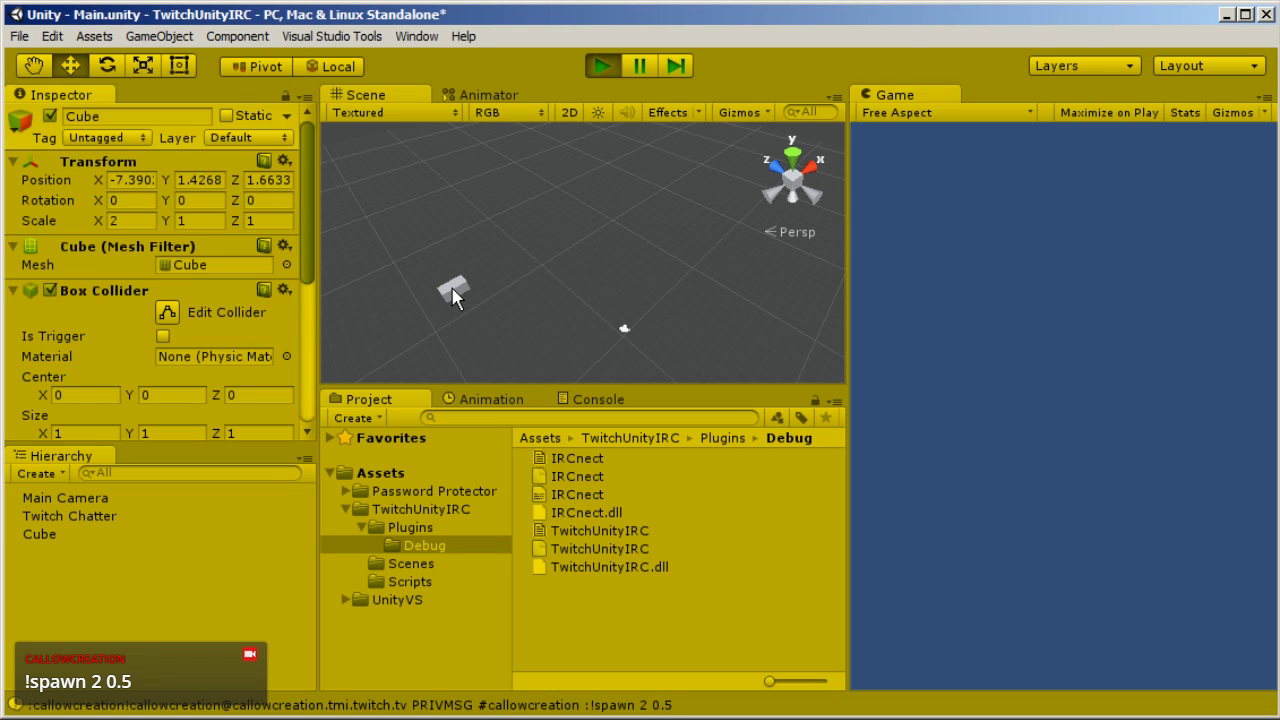
{"action": "left_click", "coordinate": [119, 221]}
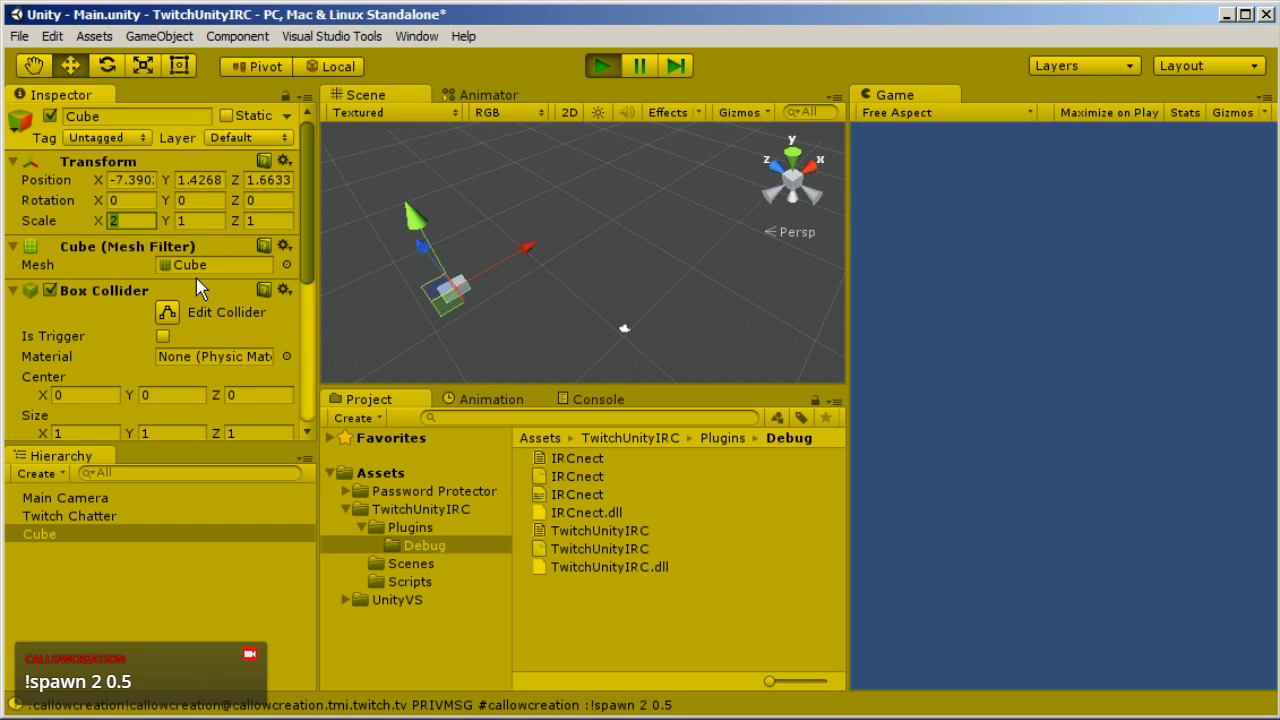
{"action": "key", "text": "Return"}
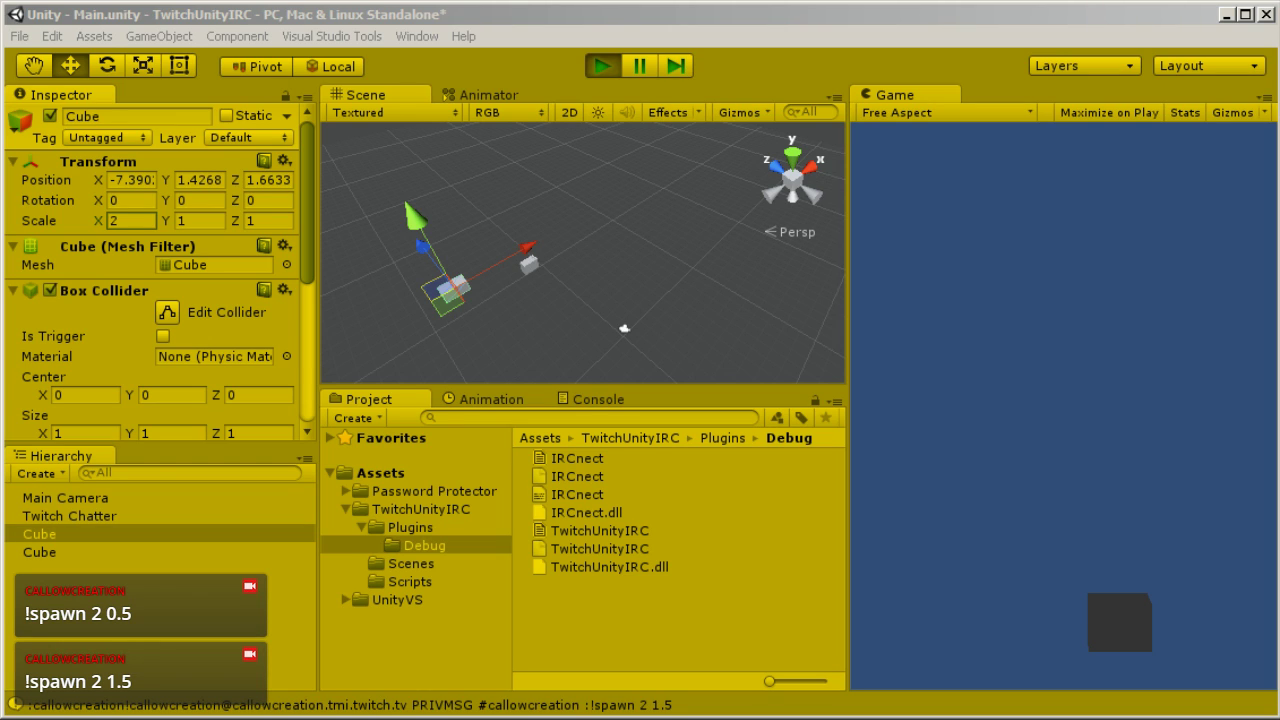
Select the small cube, then the 2 by 1.5 bar cube, to view their Transforms
{"action": "left_click", "coordinate": [522, 262]}
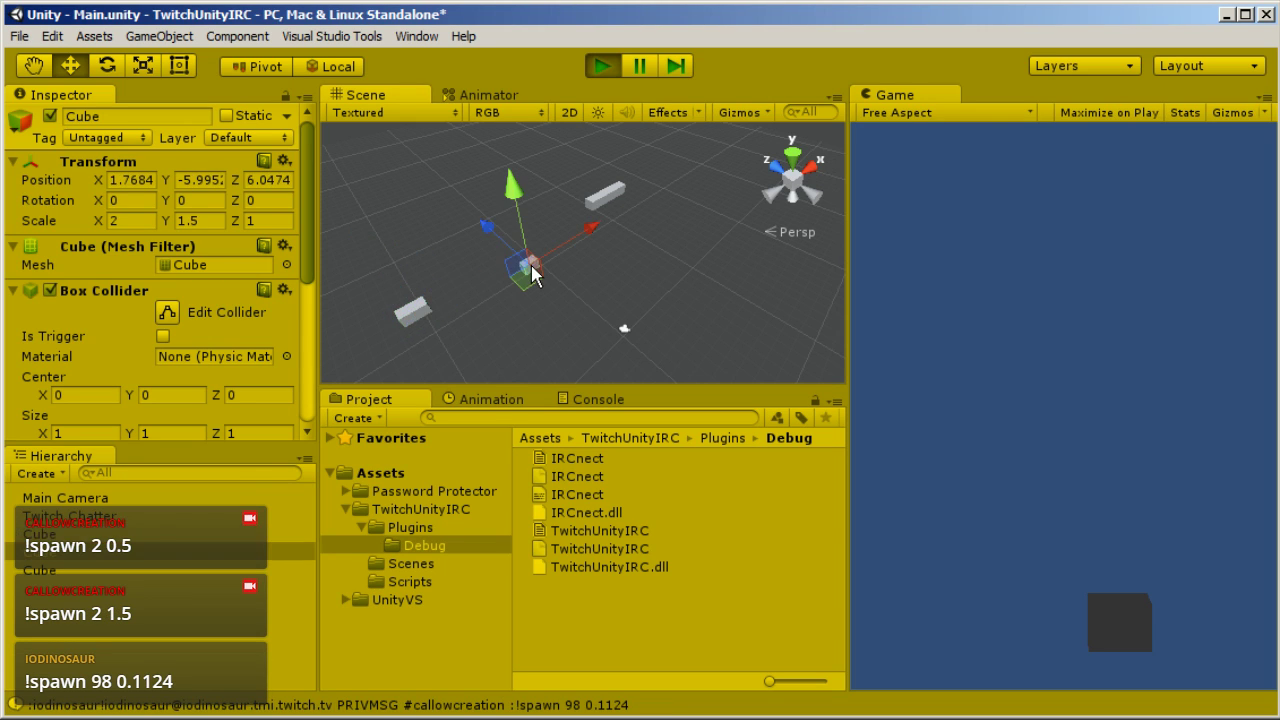
{"action": "left_click", "coordinate": [605, 198]}
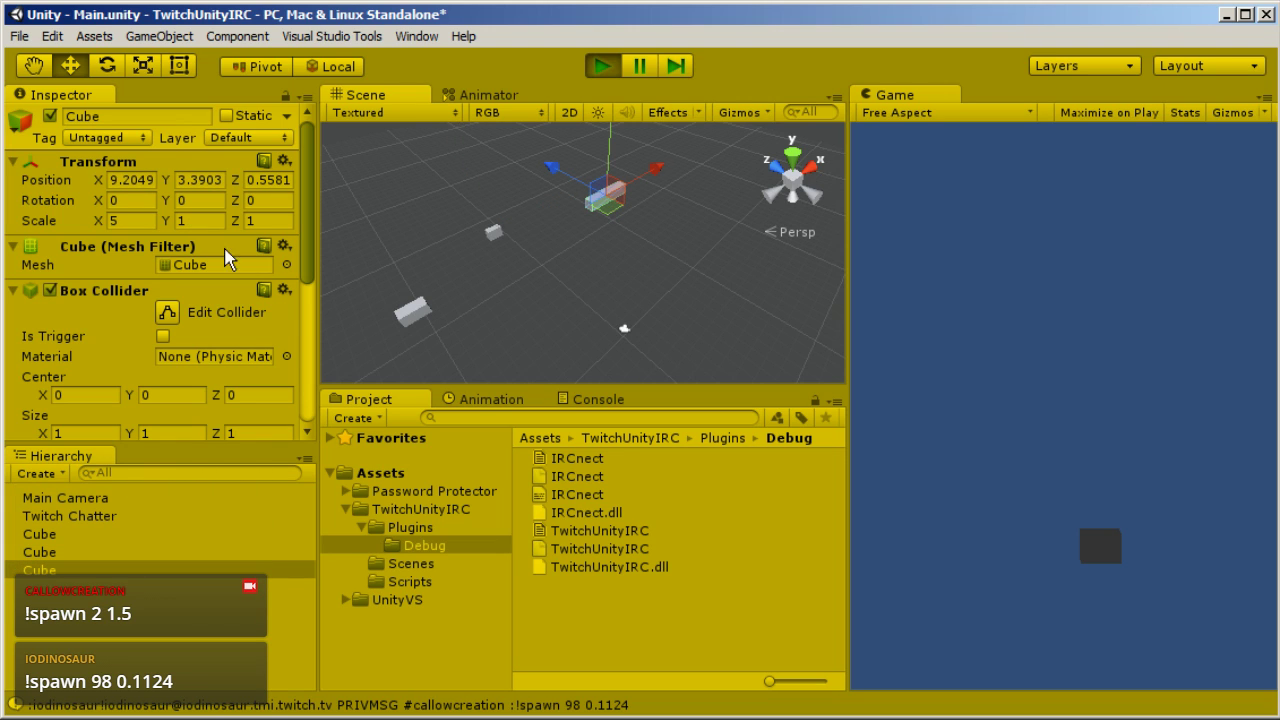
{"action": "scroll", "coordinate": [567, 240], "scroll_direction": "down", "scroll_amount": 2}
{"action": "scroll", "coordinate": [567, 240], "scroll_direction": "down", "scroll_amount": 2}
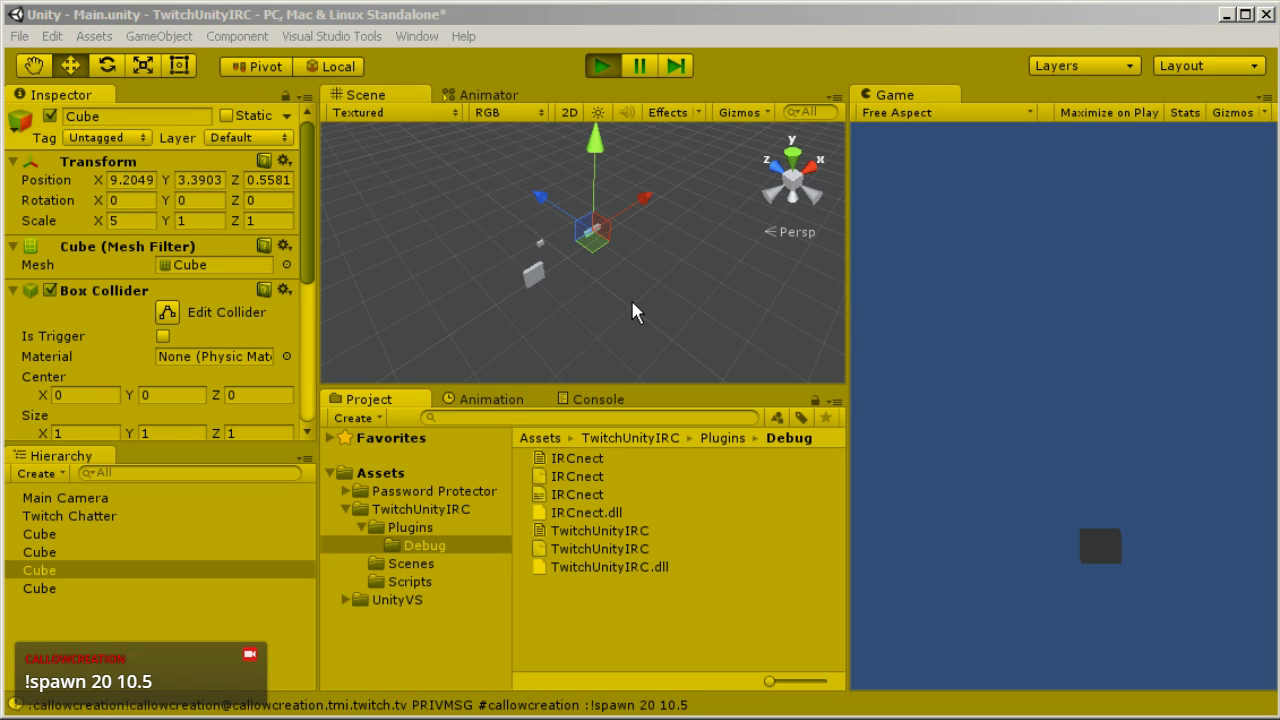
Select the last cube, scaled 5, 5, 1, and orbit the Scene view around it
{"action": "left_click", "coordinate": [533, 277]}
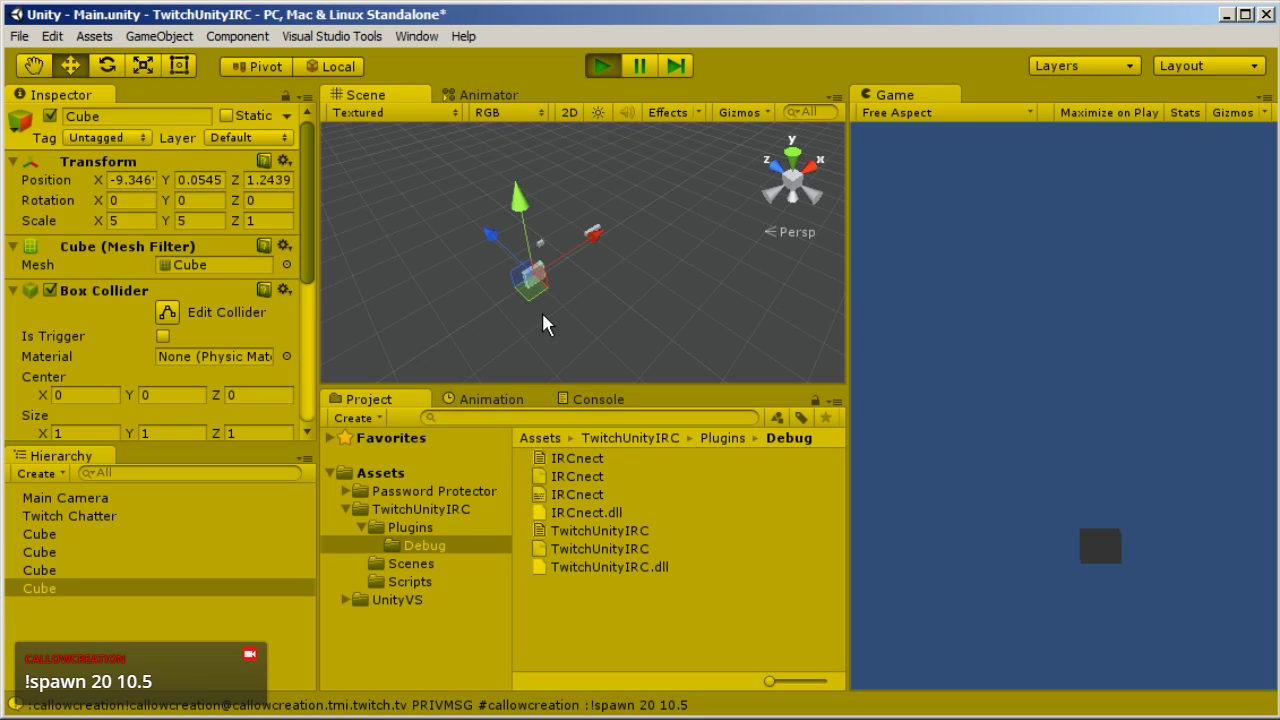
{"action": "scroll", "coordinate": [243, 367], "scroll_direction": "down", "scroll_amount": 3}
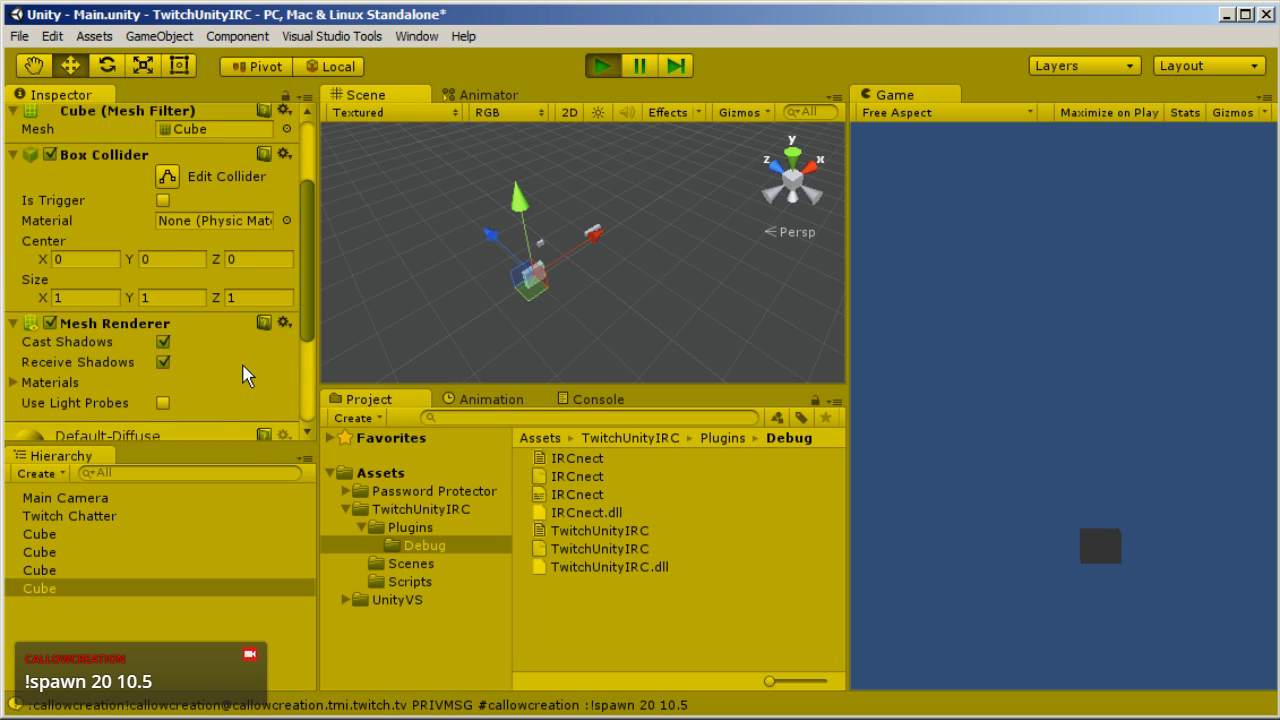
{"action": "scroll", "coordinate": [243, 374], "scroll_direction": "up", "scroll_amount": 3}
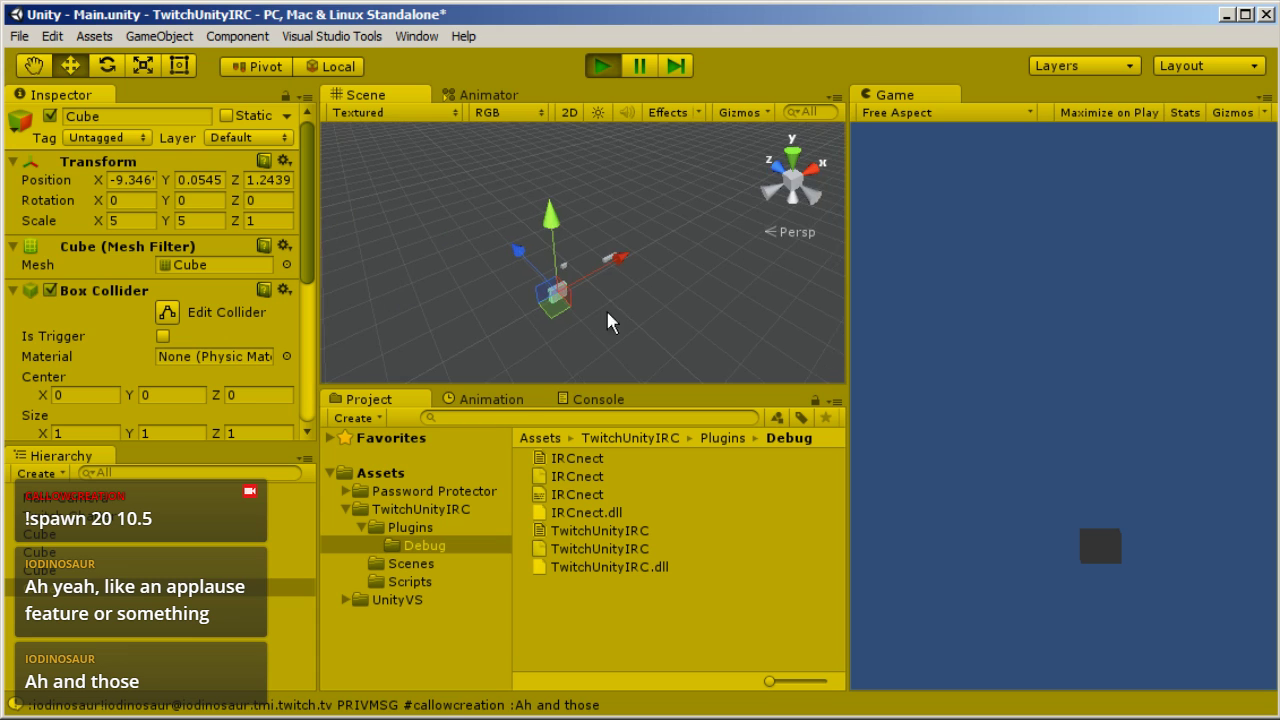
{"action": "key", "text": "alt"}
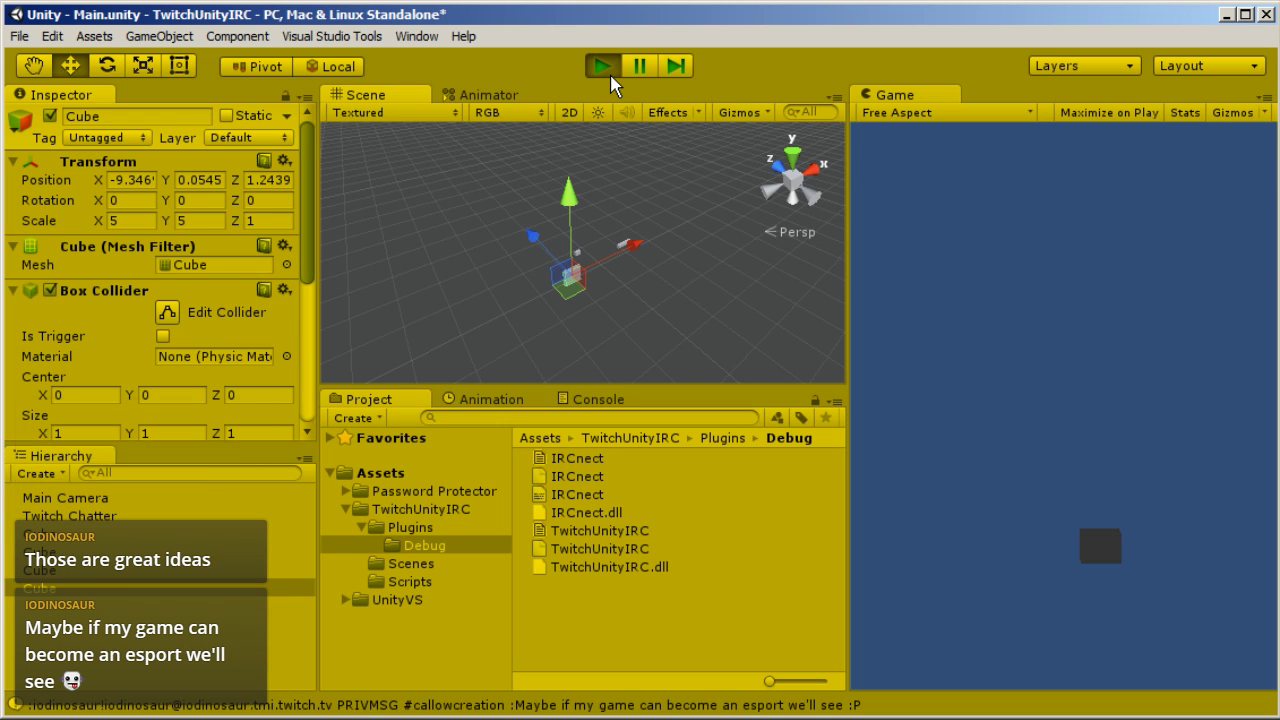
Exit Play mode, clearing all the chat-spawned cubes from the scene
{"action": "left_click", "coordinate": [603, 66]}
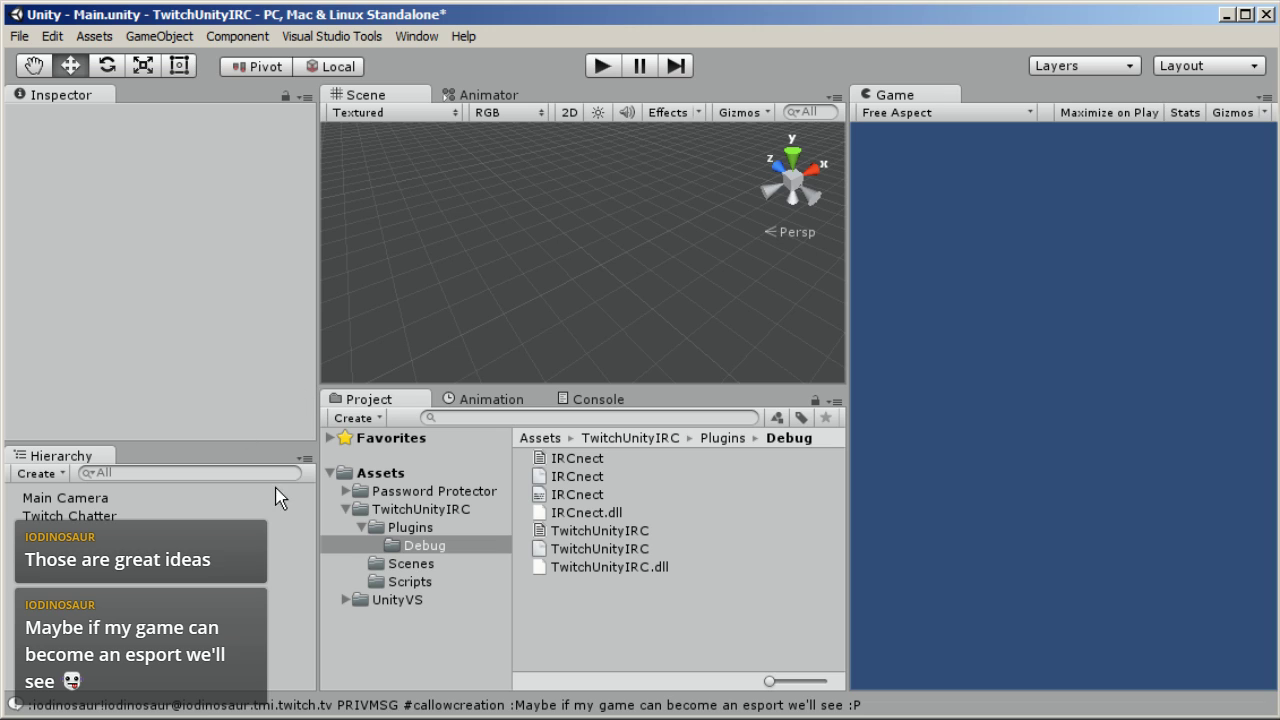